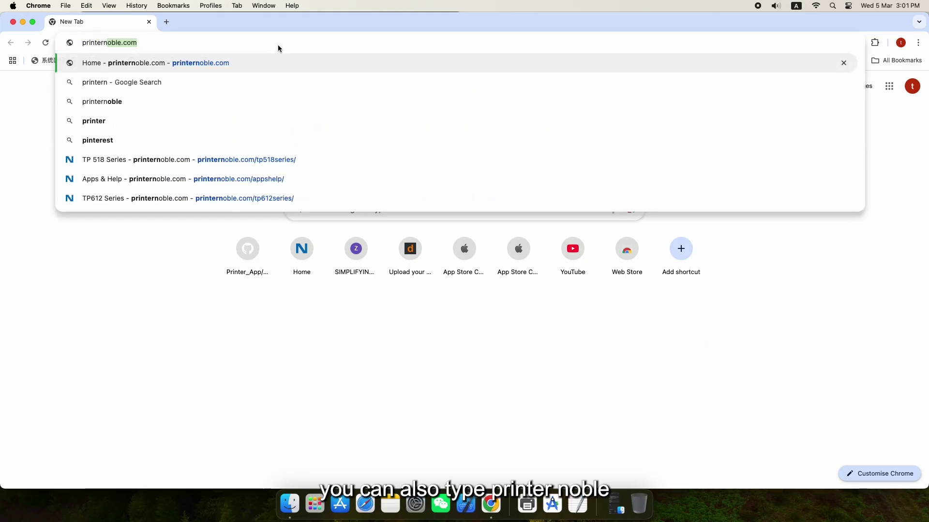
pyautogui.write('nternoble.com')
# Step: Go from the printernoble.com homepage through Apps & Help to the TP612 Series support page
pyautogui.press('Return')
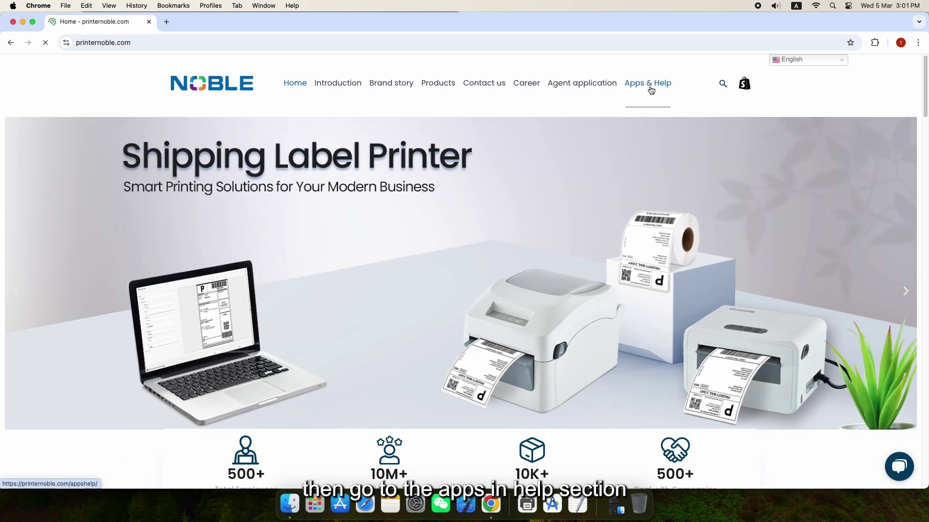
pyautogui.click(651, 85)
pyautogui.scroll(-5, 641, 286)
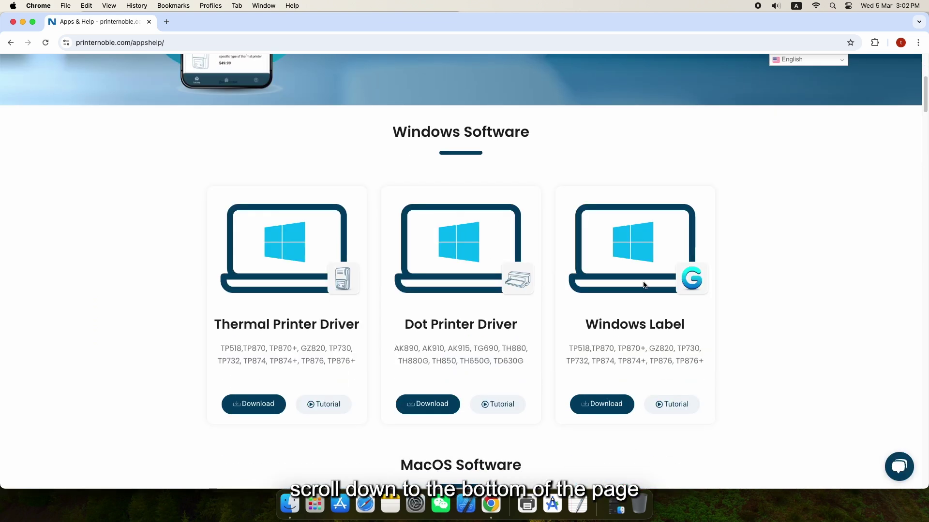
pyautogui.scroll(-5, 641, 286)
pyautogui.scroll(-5, 641, 286)
pyautogui.scroll(-10, 641, 286)
pyautogui.scroll(-8, 641, 287)
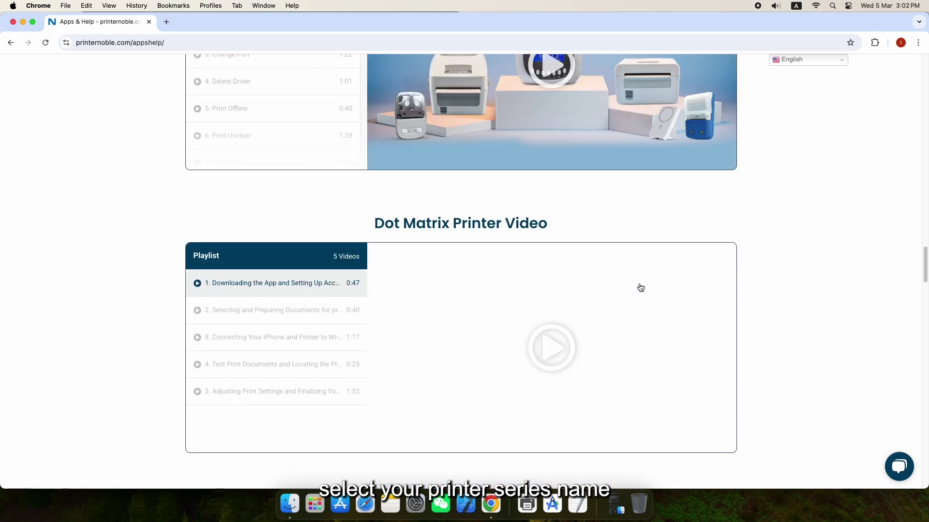
pyautogui.scroll(-8, 640, 287)
pyautogui.scroll(-8, 641, 287)
pyautogui.scroll(-10, 635, 287)
pyautogui.scroll(-8, 635, 286)
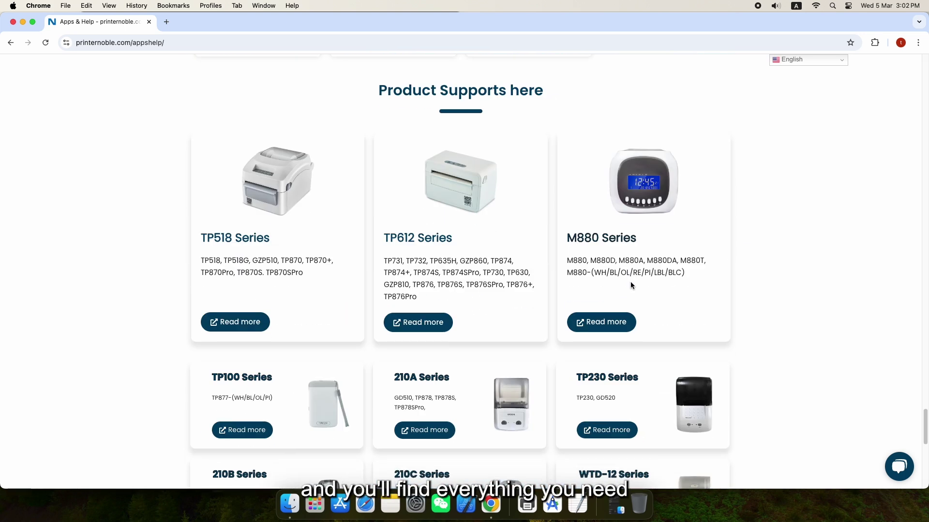
pyautogui.scroll(-4, 633, 283)
pyautogui.click(418, 270)
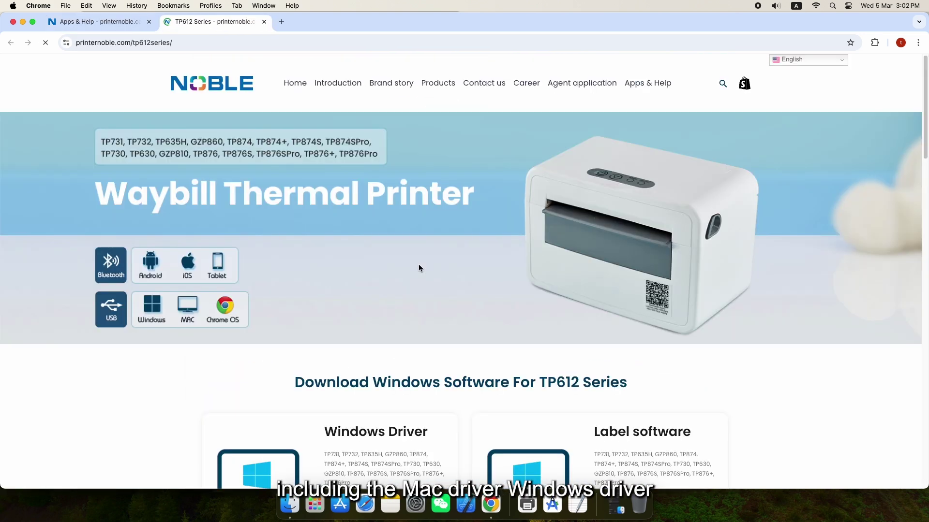
pyautogui.scroll(-5, 417, 260)
pyautogui.scroll(-3, 409, 252)
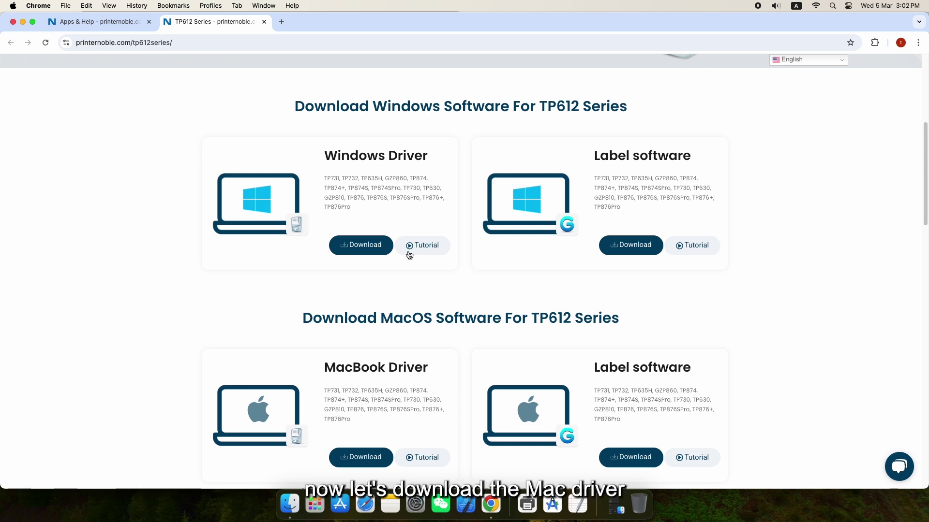
pyautogui.scroll(-2, 409, 252)
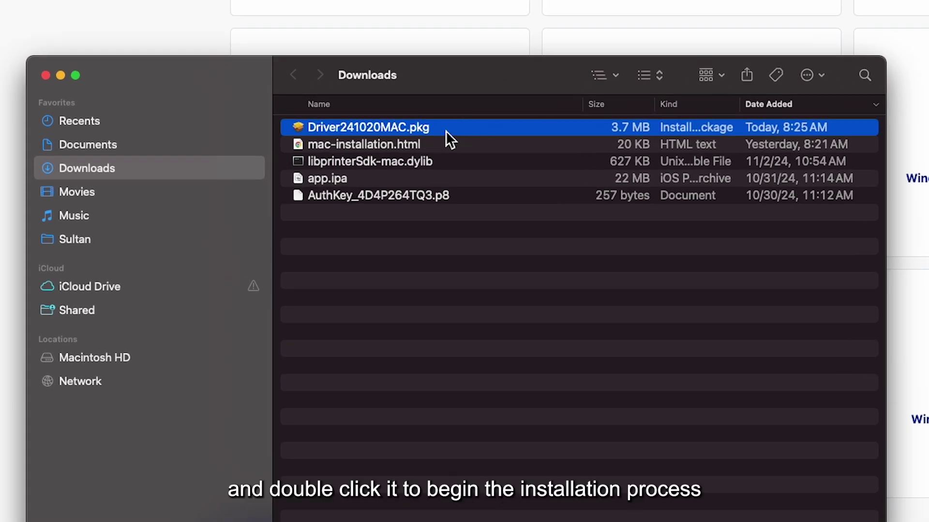
# Step: Run Driver241020MAC.pkg as a standard install on Macintosh HD, authorizing with the password
pyautogui.doubleClick(445, 131)
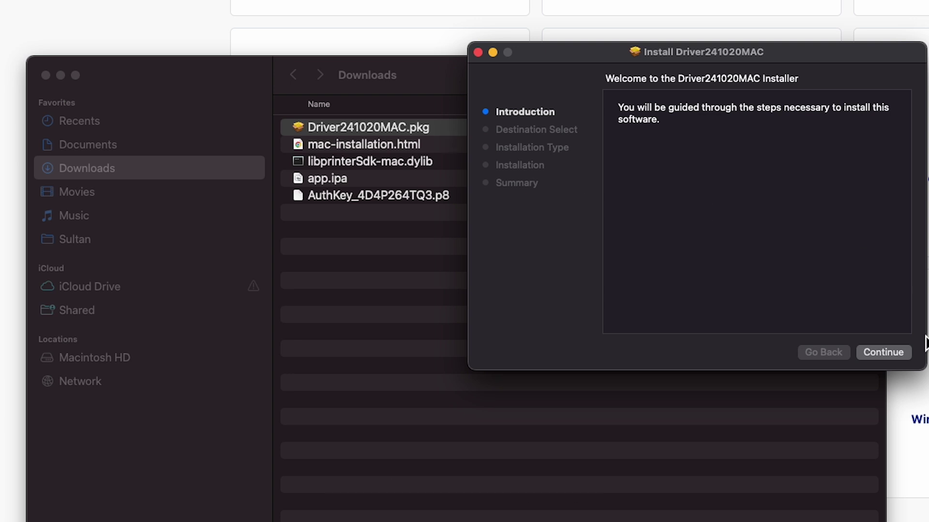
pyautogui.click(882, 353)
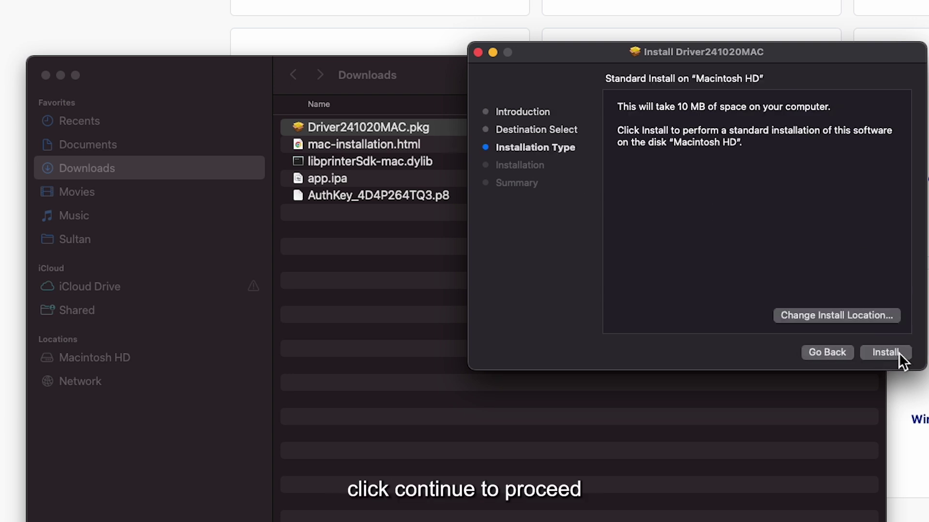
pyautogui.click(899, 353)
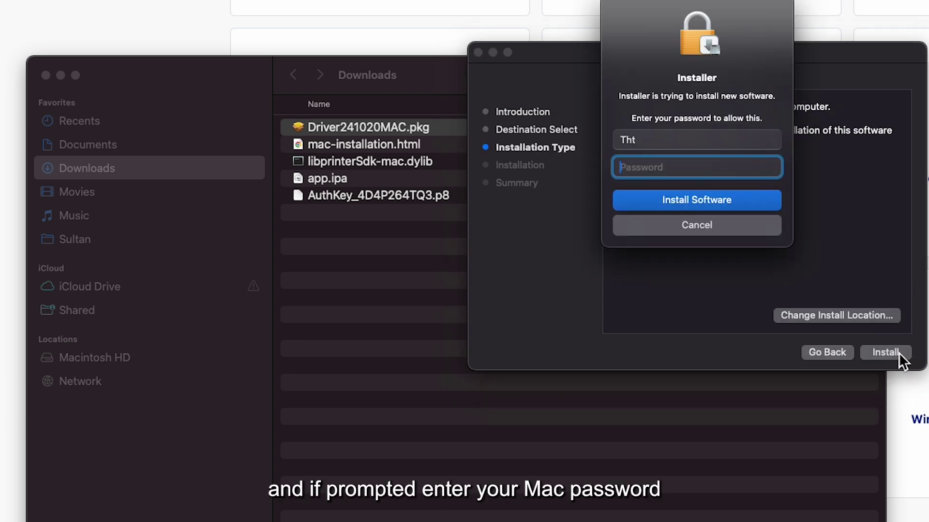
pyautogui.write('•')
pyautogui.press('Return')
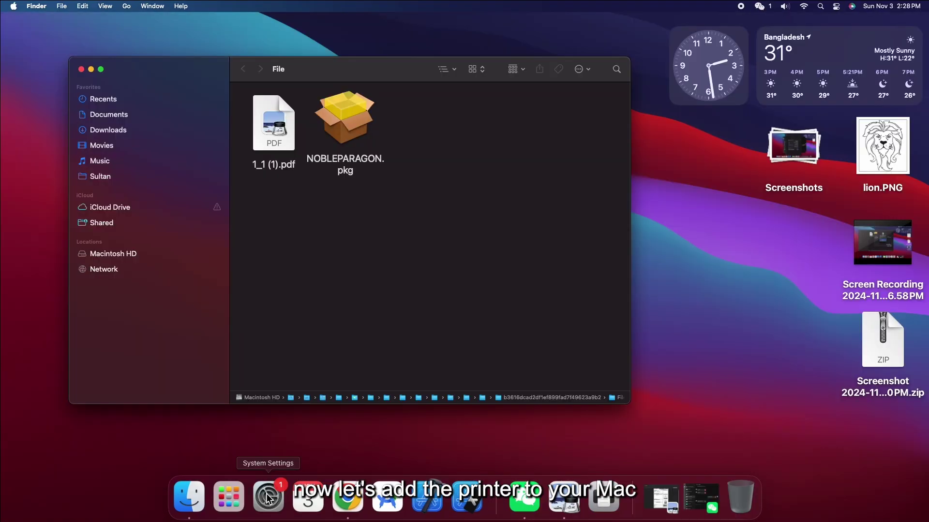
# Step: Bring up the add-printer dialog from System Settings' Printers & Scanners
pyautogui.click(269, 496)
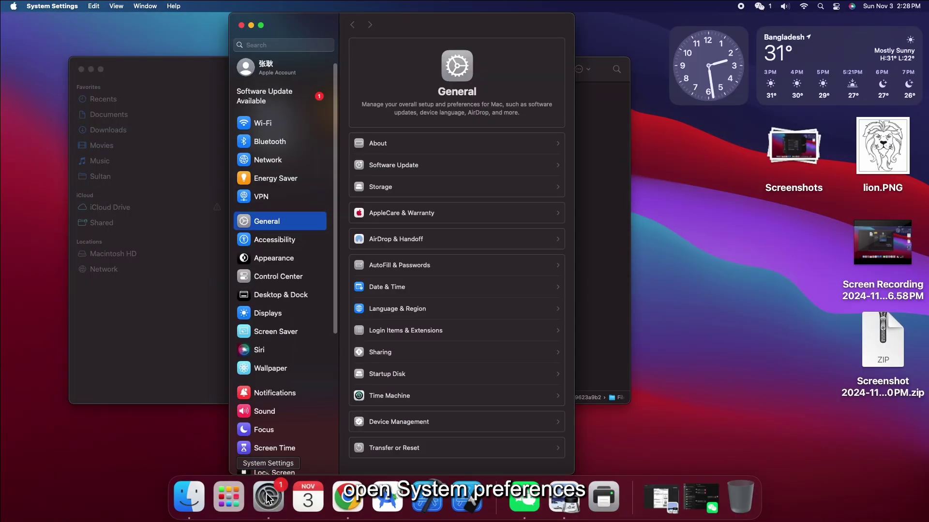
pyautogui.scroll(-10, 298, 277)
pyautogui.scroll(-5, 298, 326)
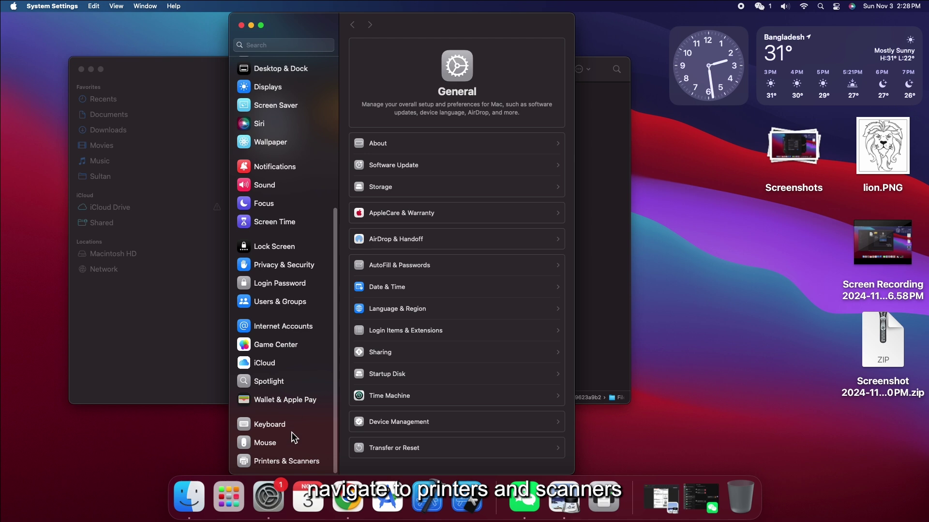
pyautogui.click(298, 462)
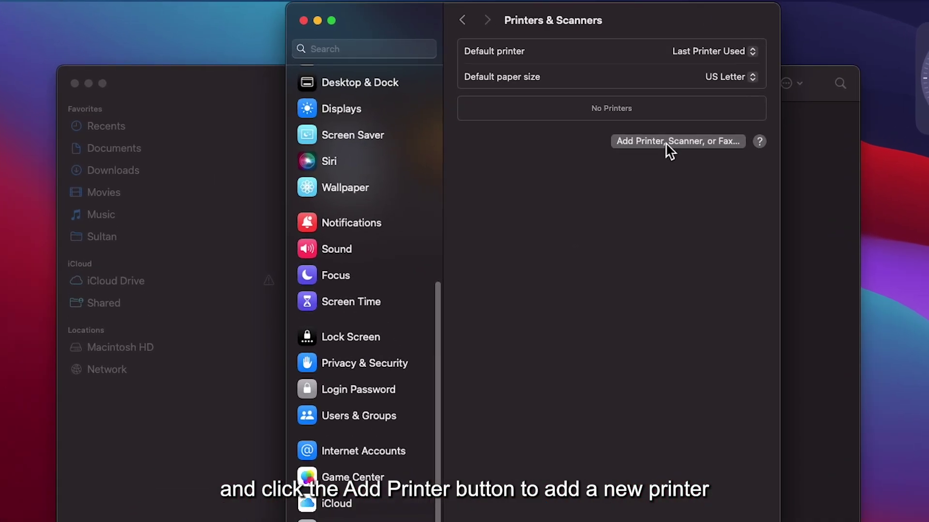
pyautogui.click(668, 145)
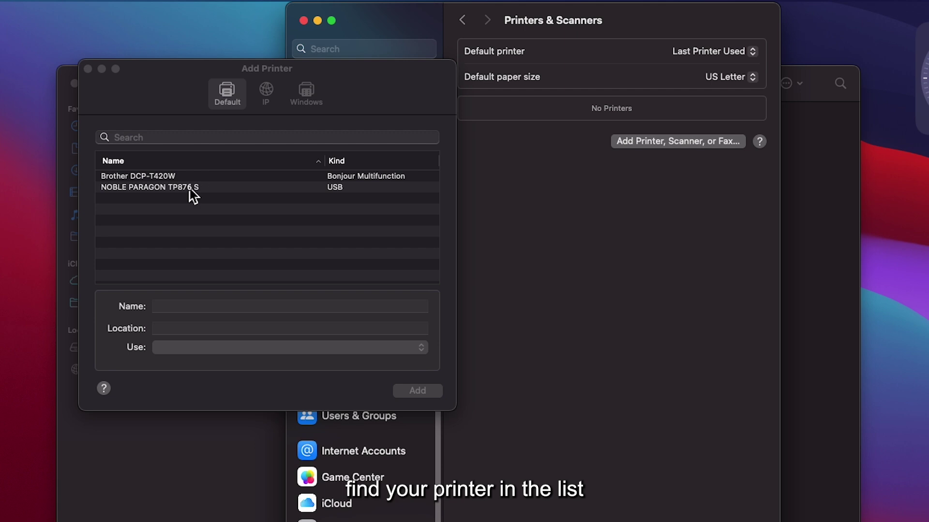
# Step: Select and add the NOBLE PARAGON TP876 S USB printer
pyautogui.click(174, 191)
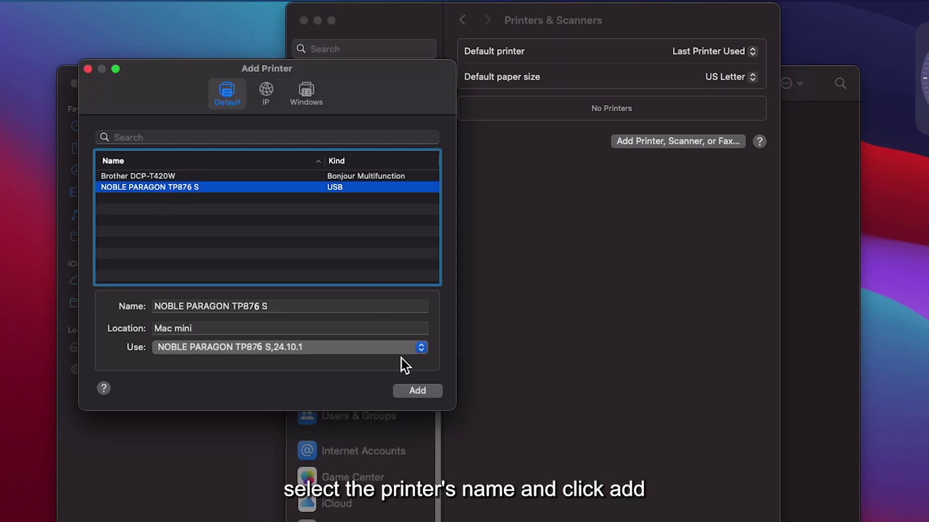
pyautogui.click(417, 392)
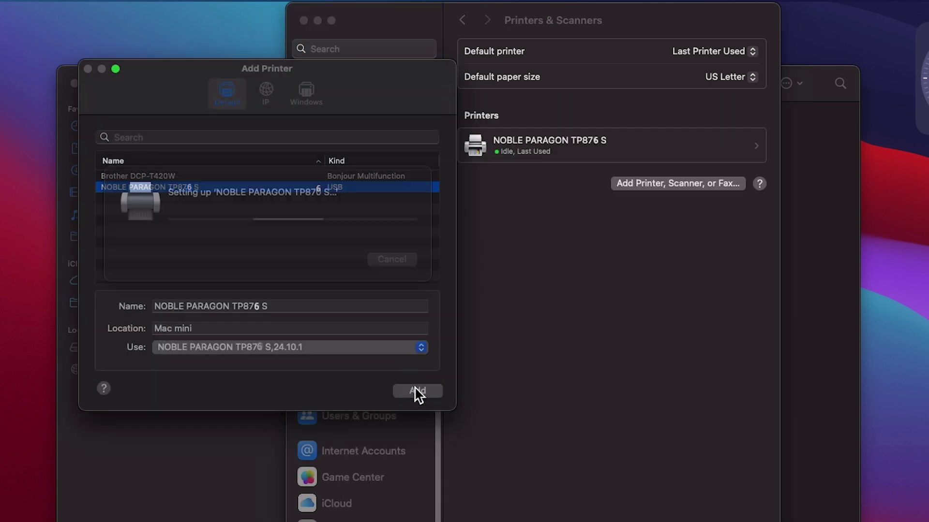